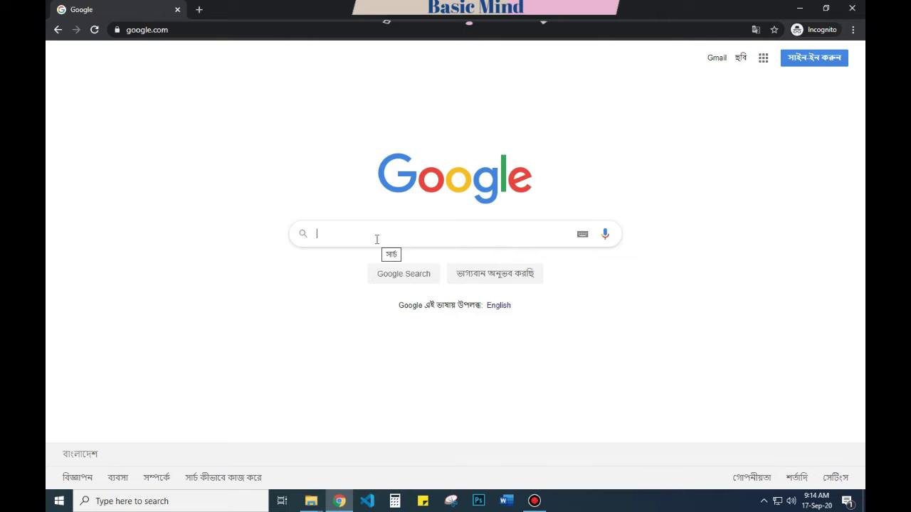
Search Google for 'windows 10 iso download'
type("wind")
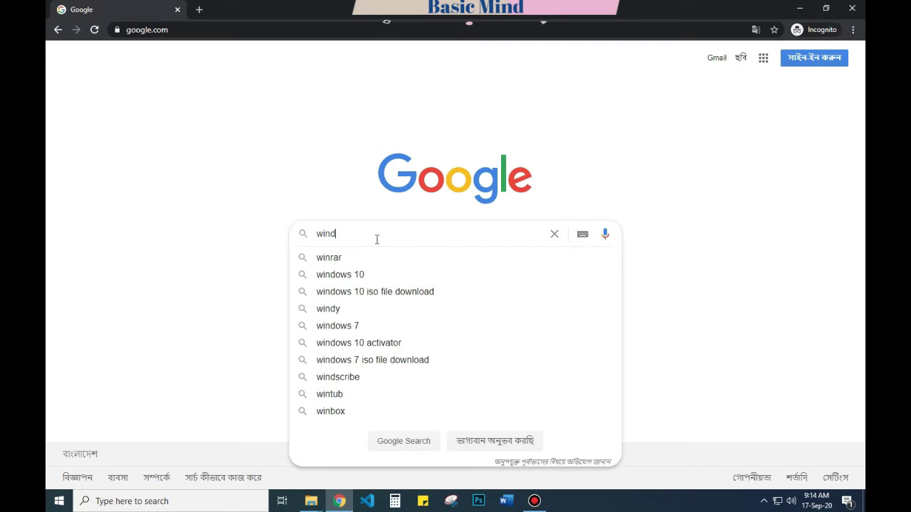
type("ows 1")
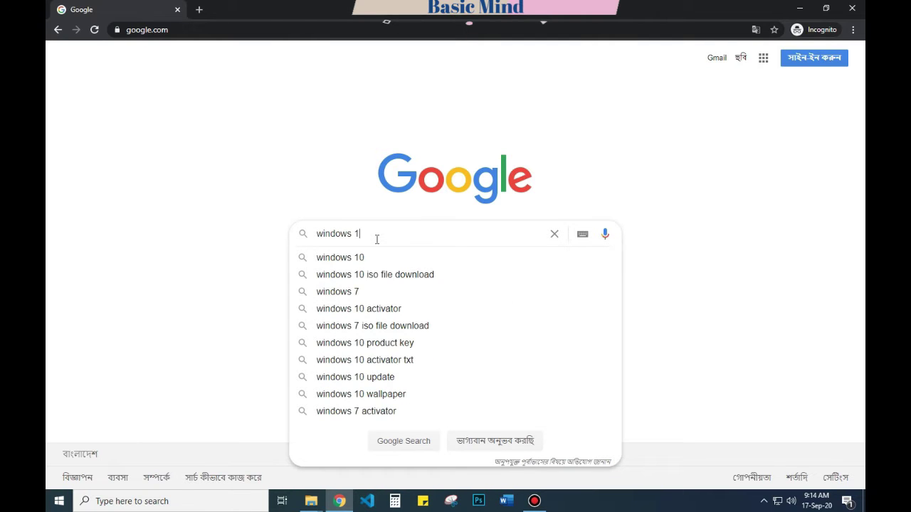
type("0 iso down")
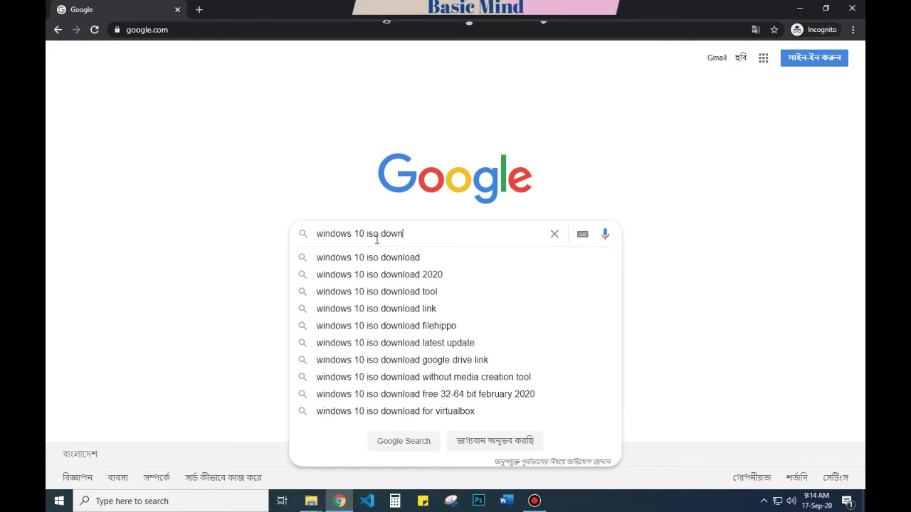
type("load")
key("Return")
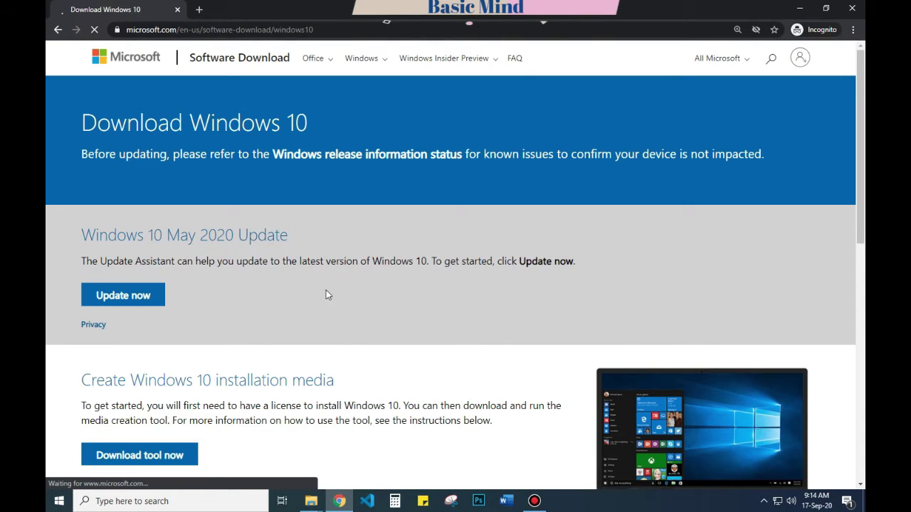
Open DevTools and emulate the Download Windows 10 page on a Galaxy S5 at 150% zoom
scroll(351, 321, "down", 1)
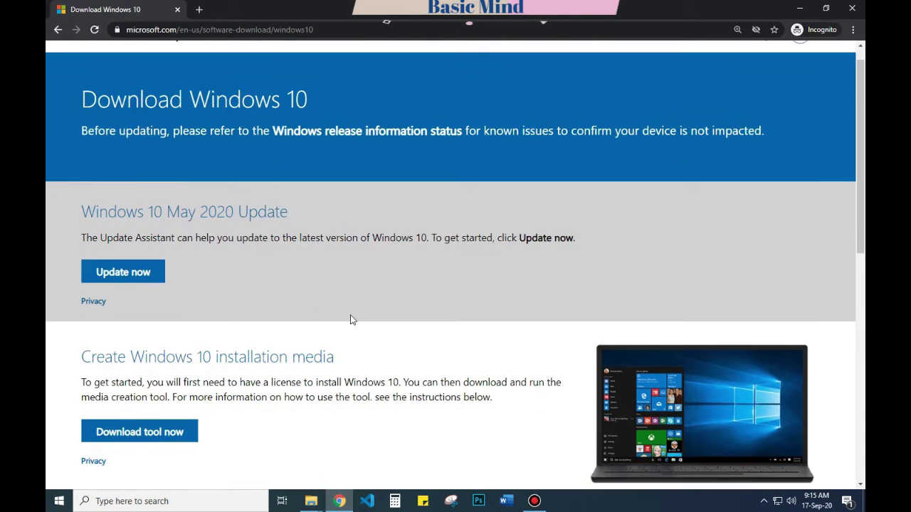
right_click(388, 279)
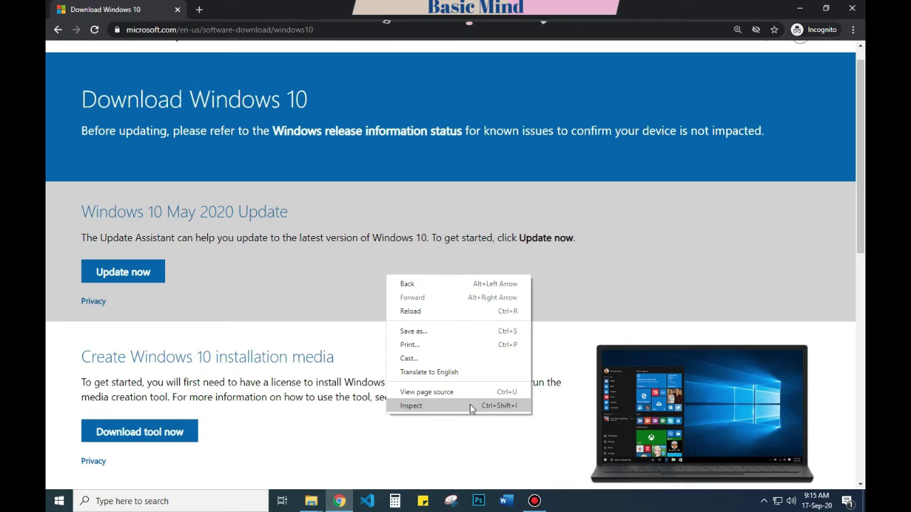
left_click(425, 407)
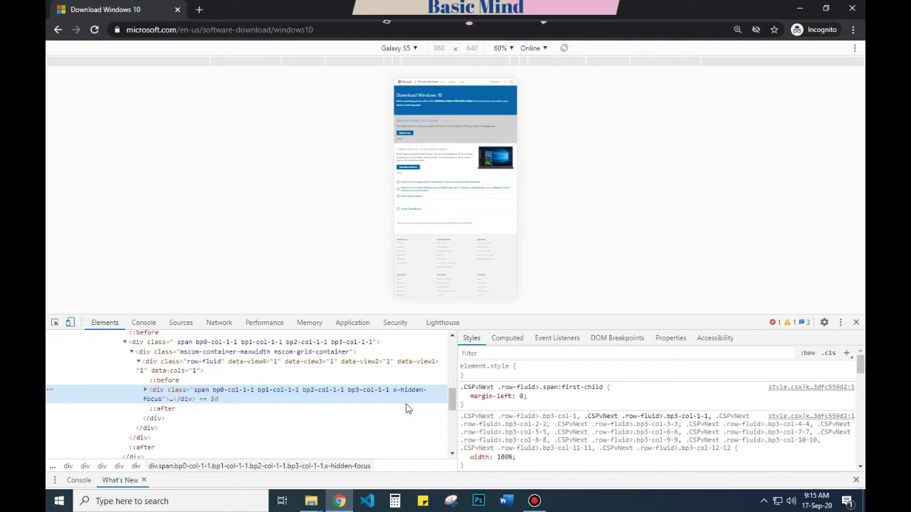
left_click(415, 49)
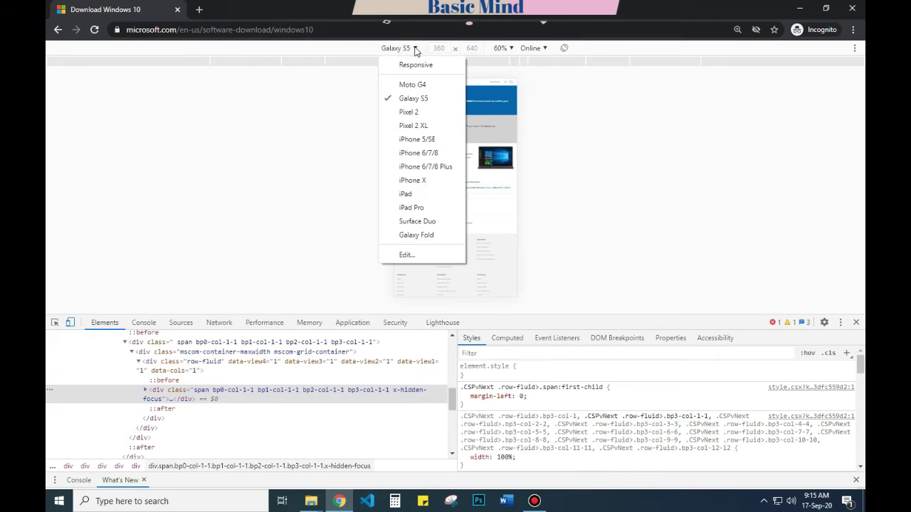
left_click(433, 100)
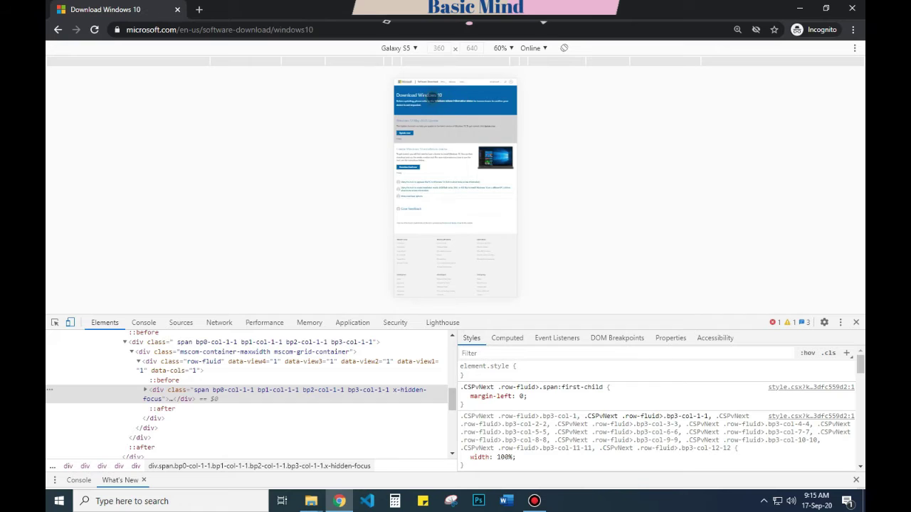
left_click(510, 48)
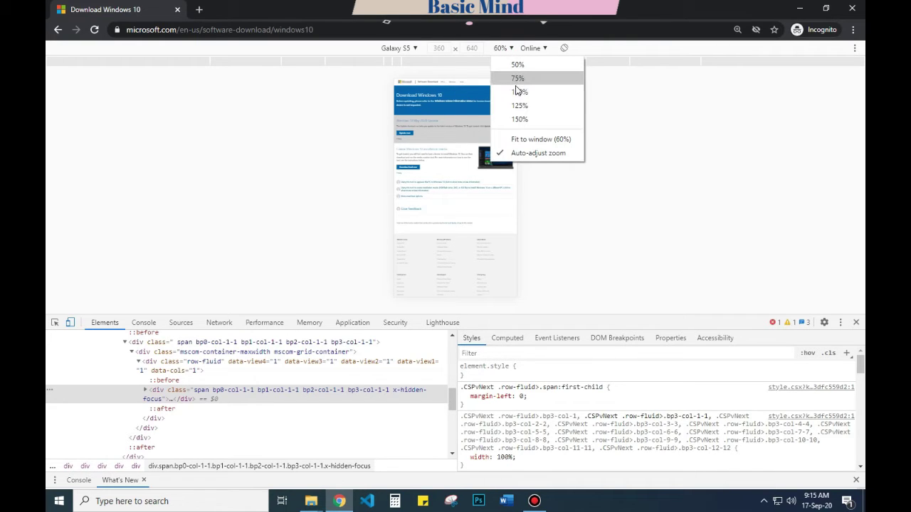
left_click(518, 106)
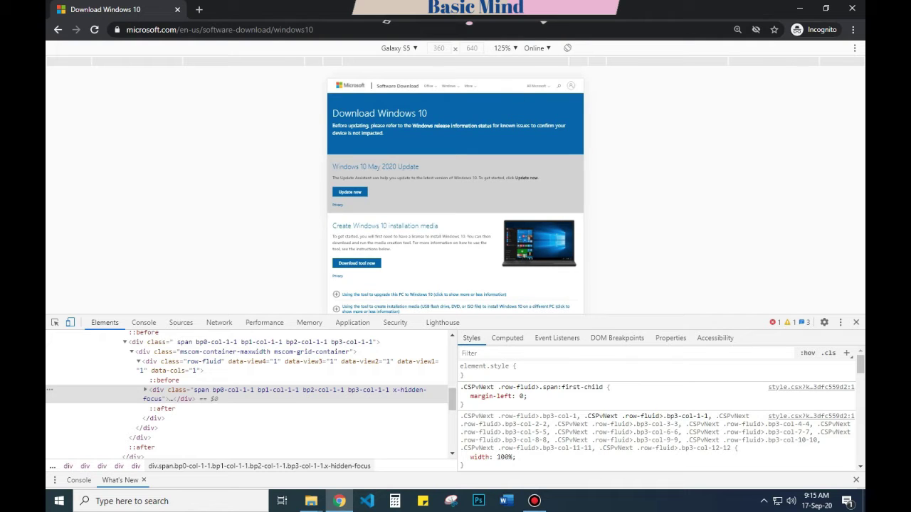
left_click(512, 48)
left_click(519, 118)
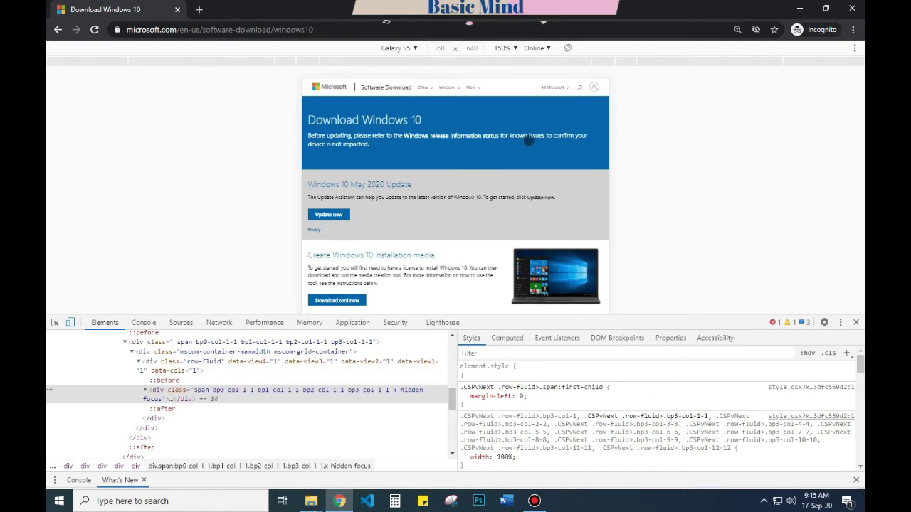
scroll(529, 140, "down", 1)
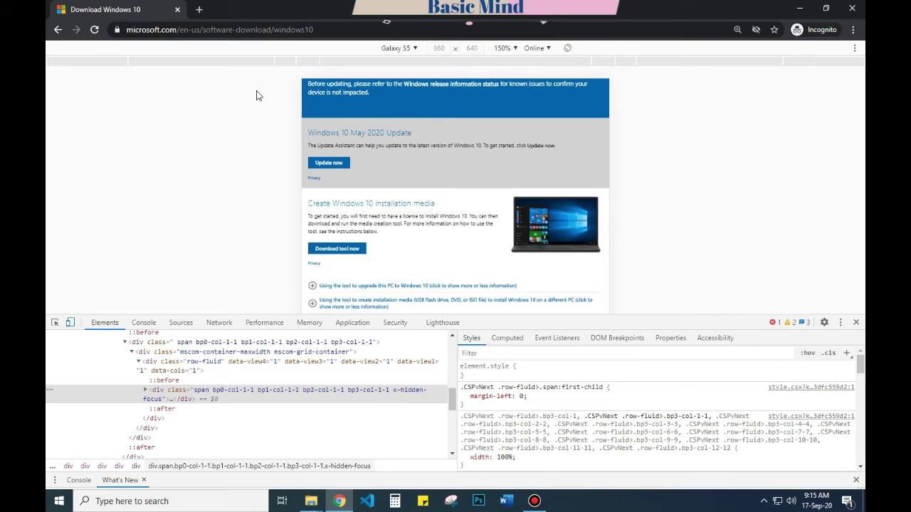
Reload the page as the emulated phone, then close DevTools to end emulation
left_click(95, 30)
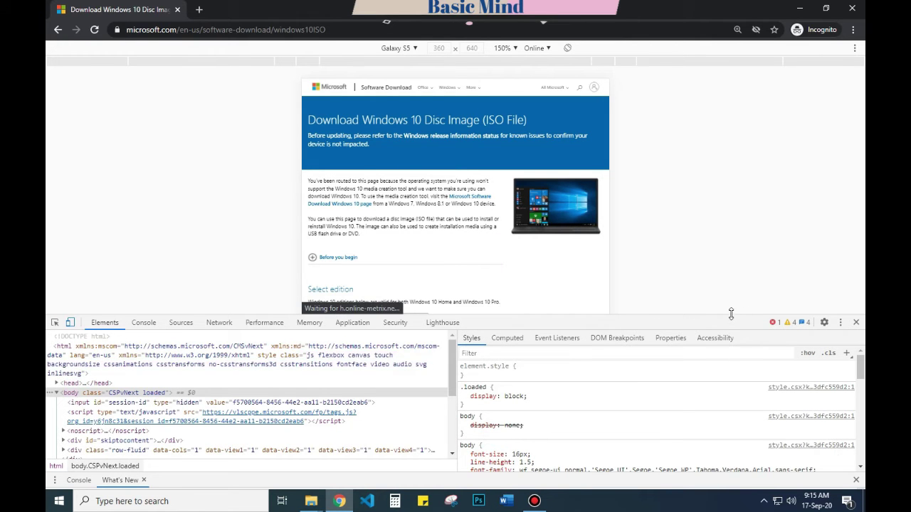
left_click_drag(730, 316, 734, 410)
left_click(855, 418)
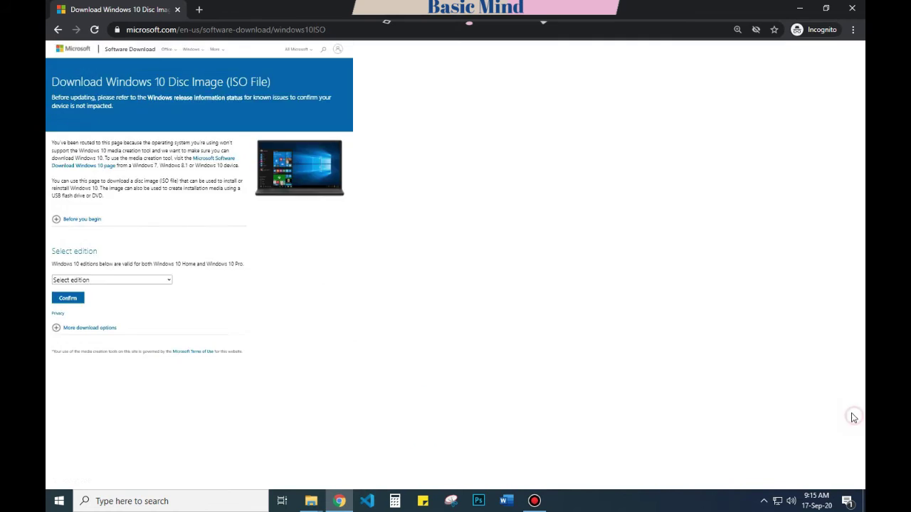
Select the Windows 10 edition from the list and confirm it
scroll(433, 245, "down", 2)
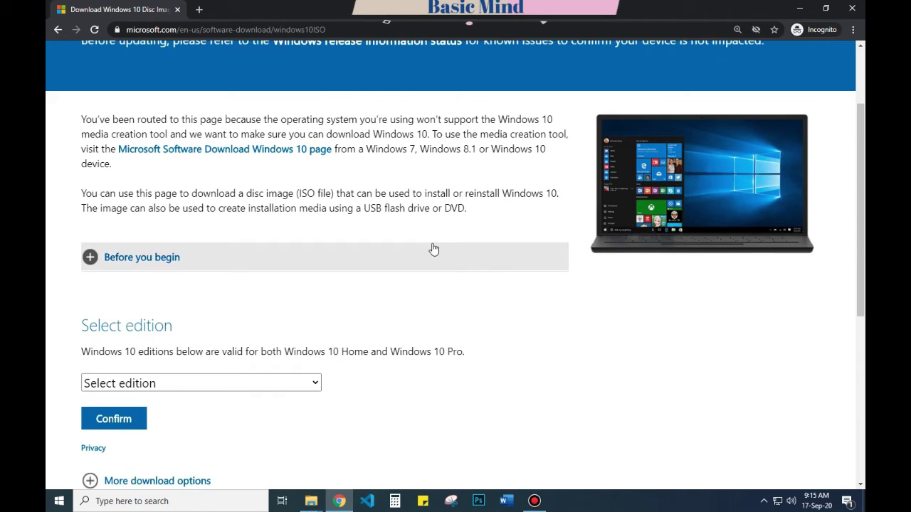
scroll(434, 248, "down", 1)
scroll(433, 249, "down", 2)
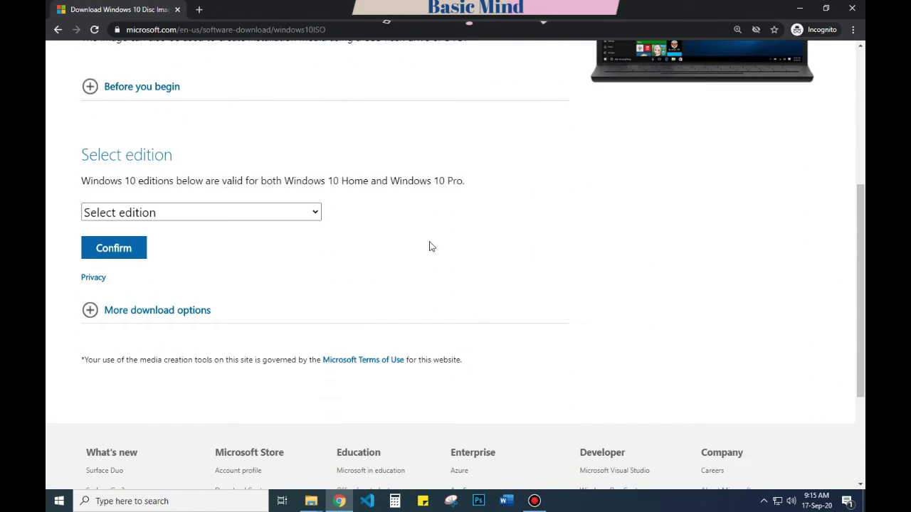
left_click(303, 211)
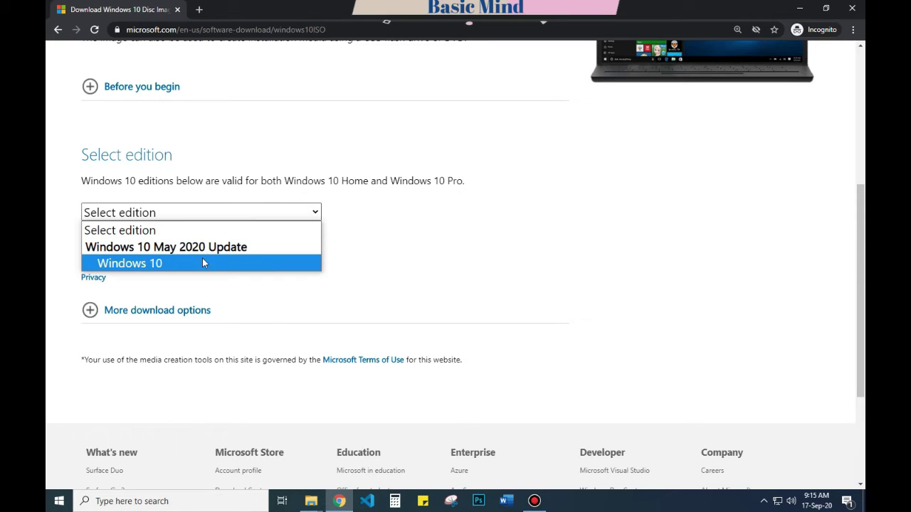
left_click(221, 263)
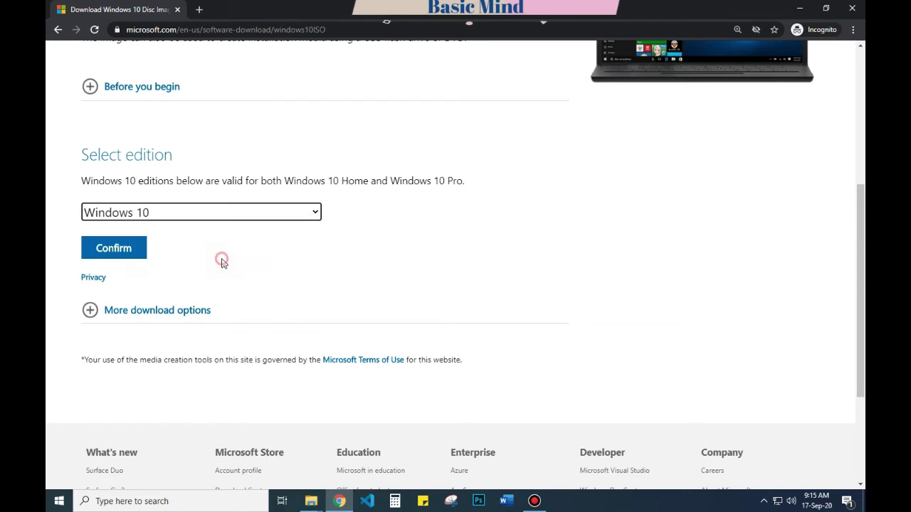
left_click(131, 254)
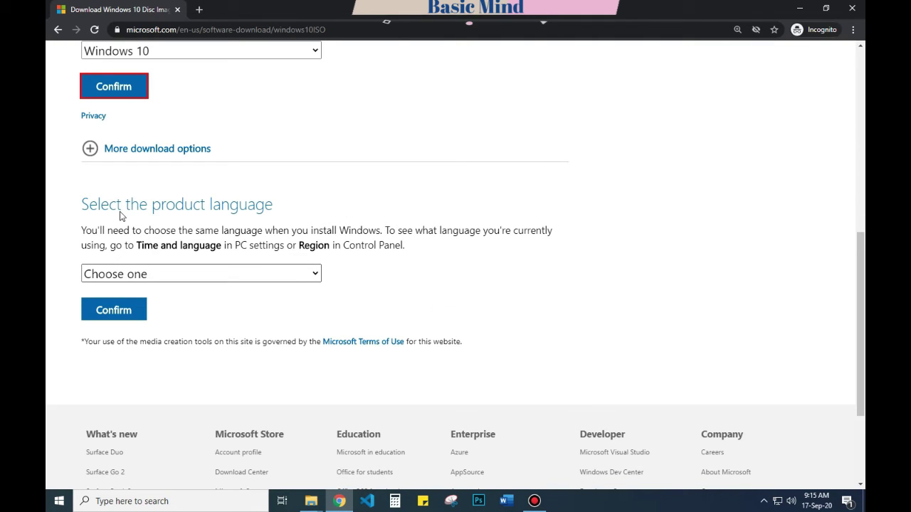
Choose English International as the product language and confirm to get the download links
left_click(314, 275)
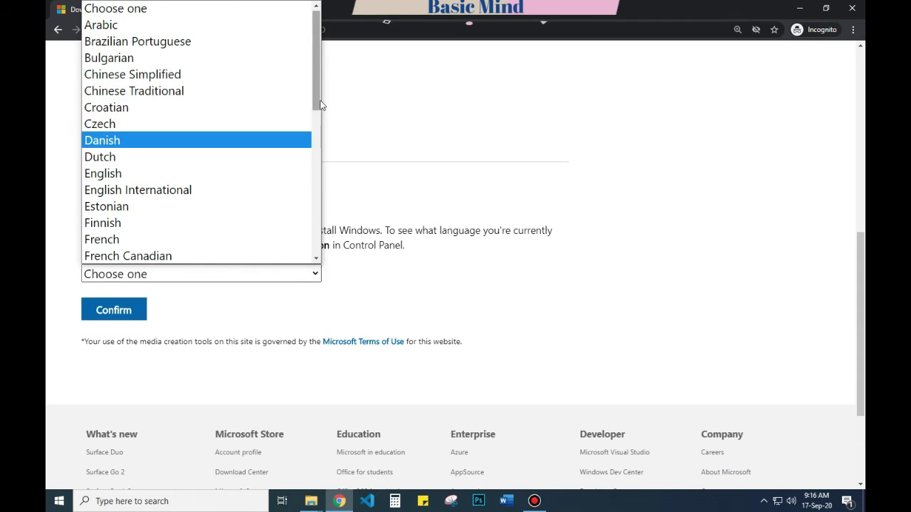
mouse_move(316, 106)
left_mouse_down()
mouse_move(320, 249)
mouse_move(313, 100)
left_mouse_up()
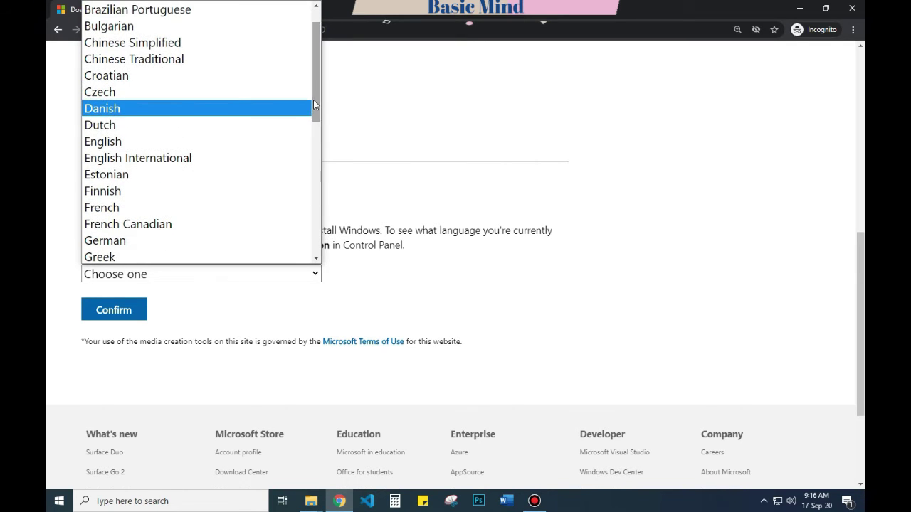
left_click(217, 163)
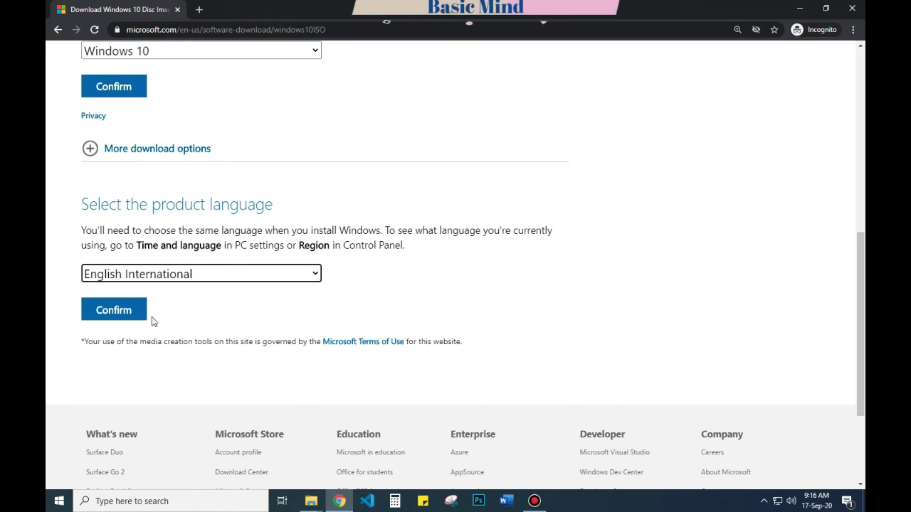
left_click(101, 312)
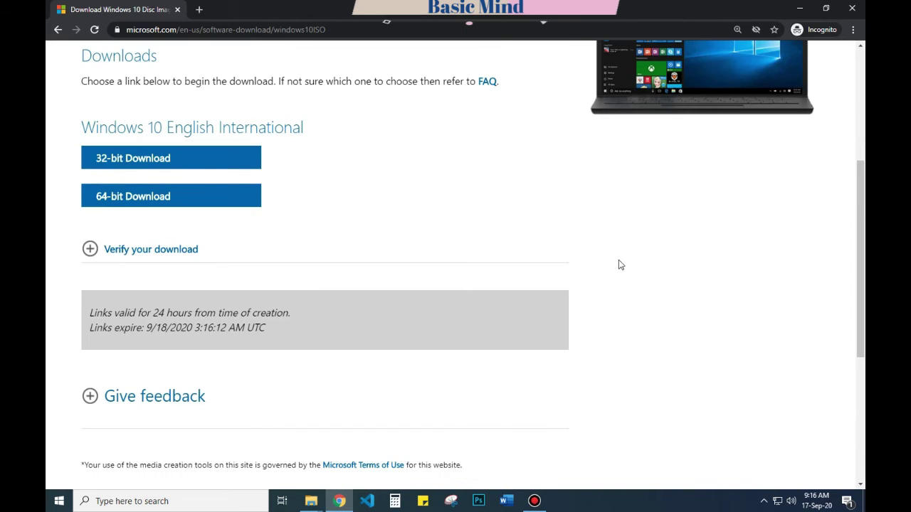
scroll(466, 226, "up", 1)
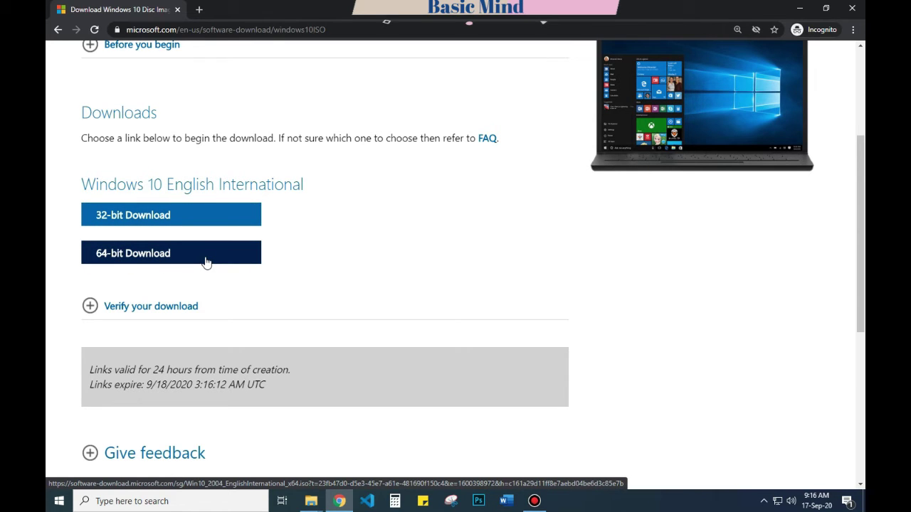
scroll(581, 256, "down", 1)
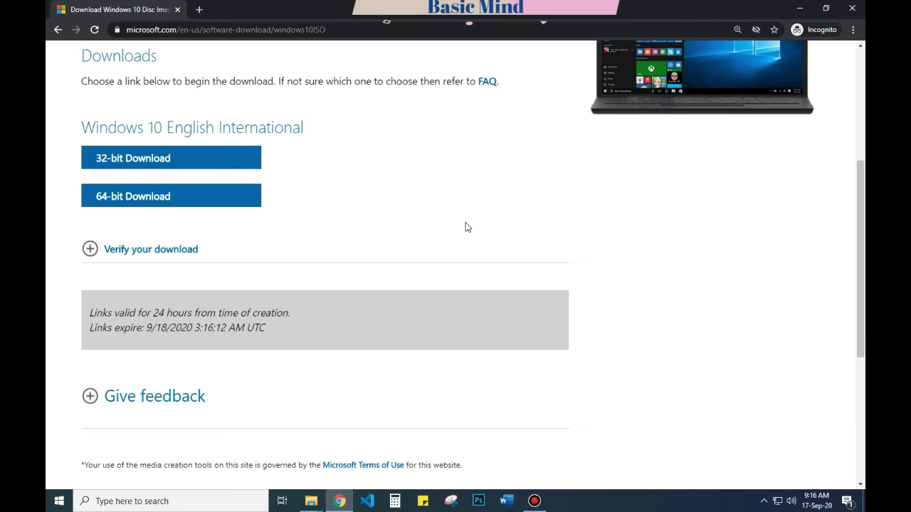
scroll(427, 225, "up", 1)
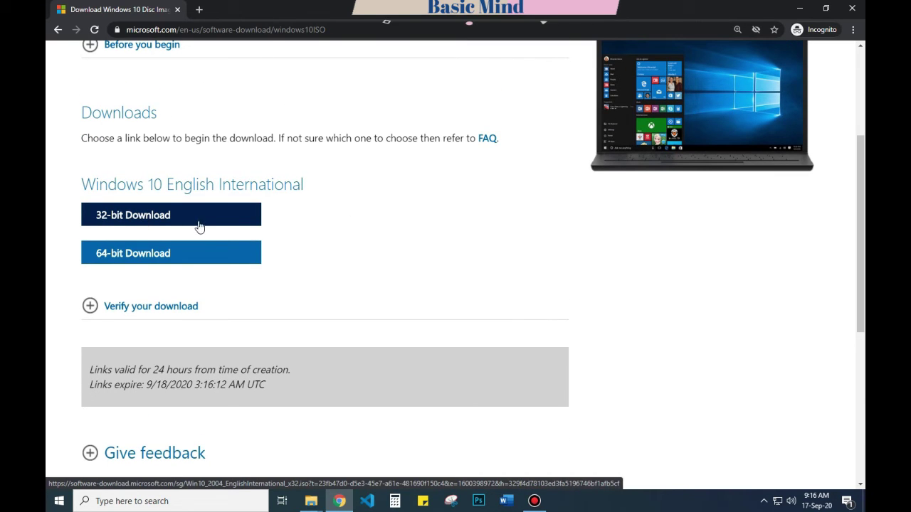
scroll(610, 264, "down", 1)
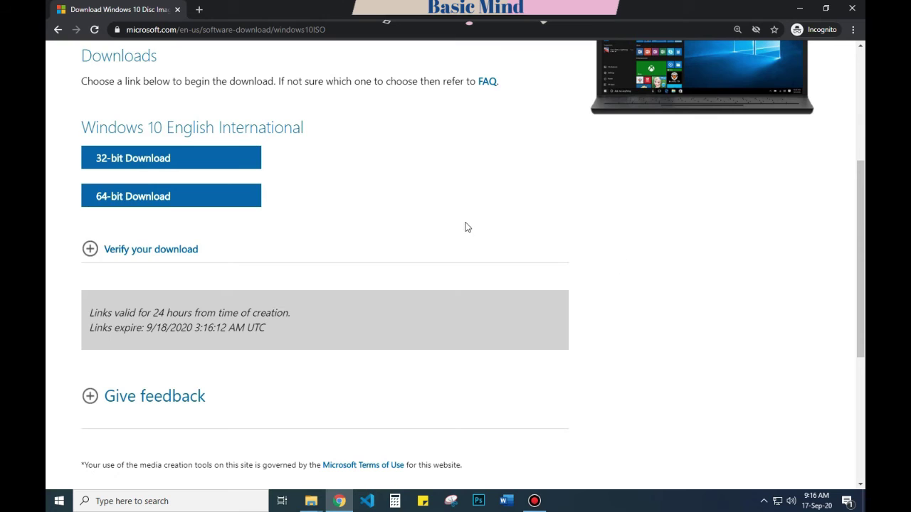
scroll(441, 224, "up", 1)
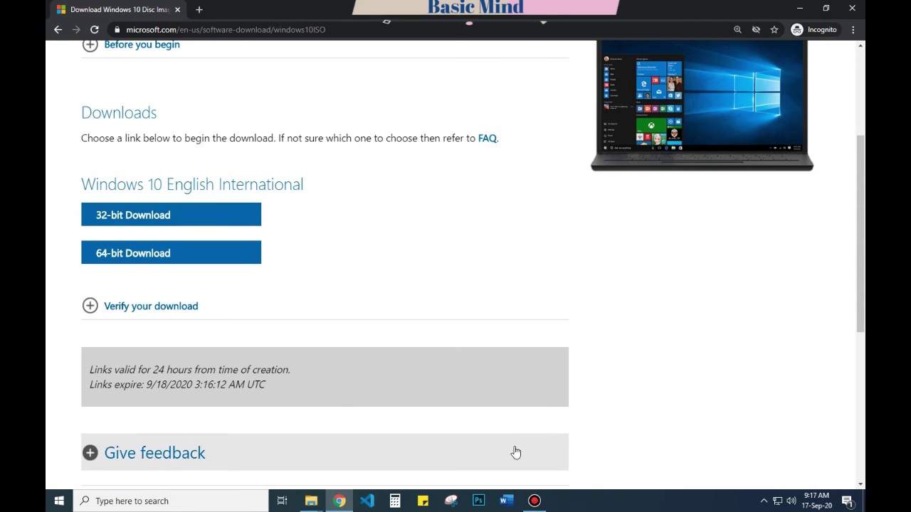
left_click(177, 501)
type("t")
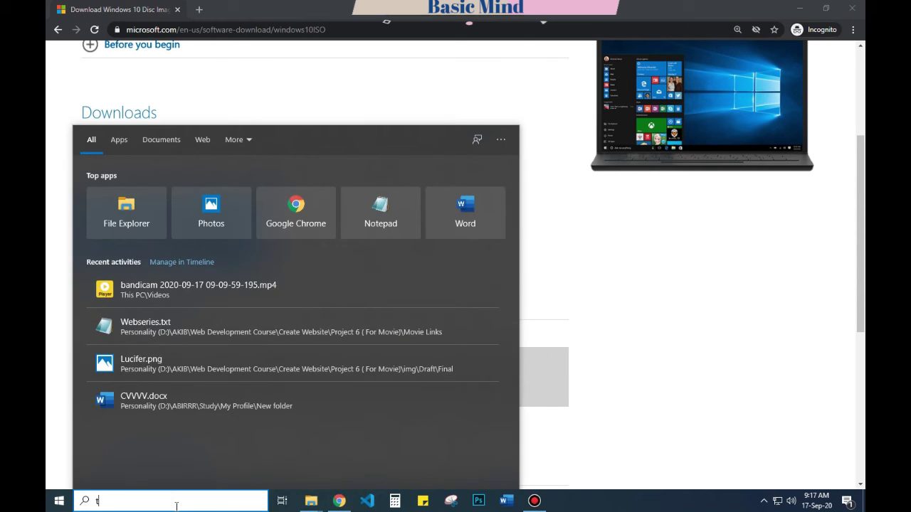
type("his pc")
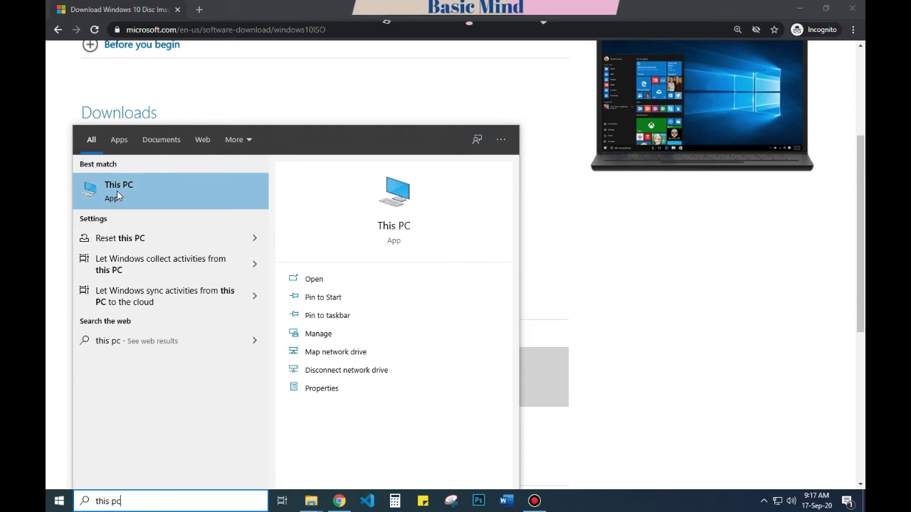
left_click(324, 389)
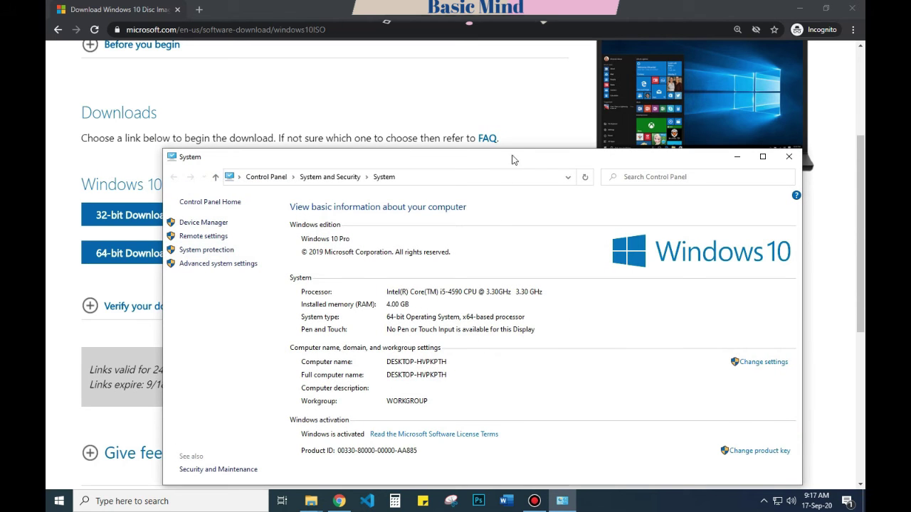
left_click_drag(519, 160, 546, 91)
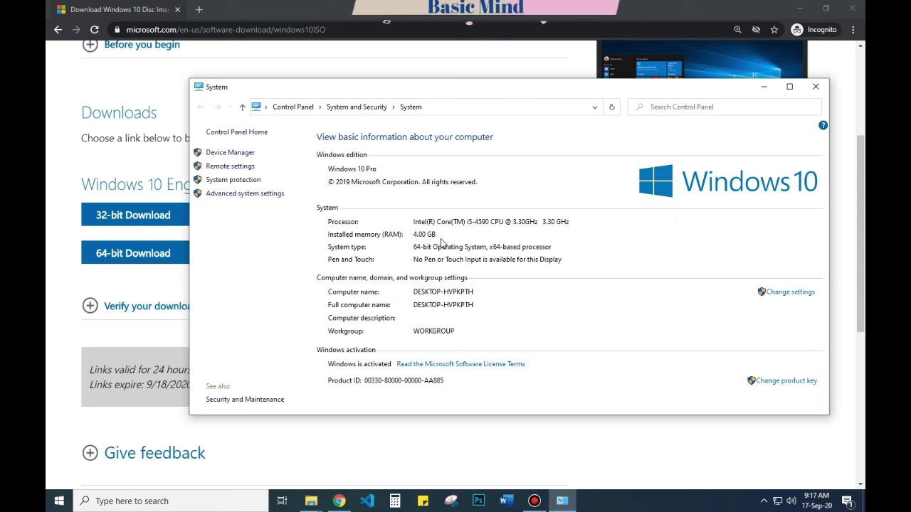
left_click(814, 86)
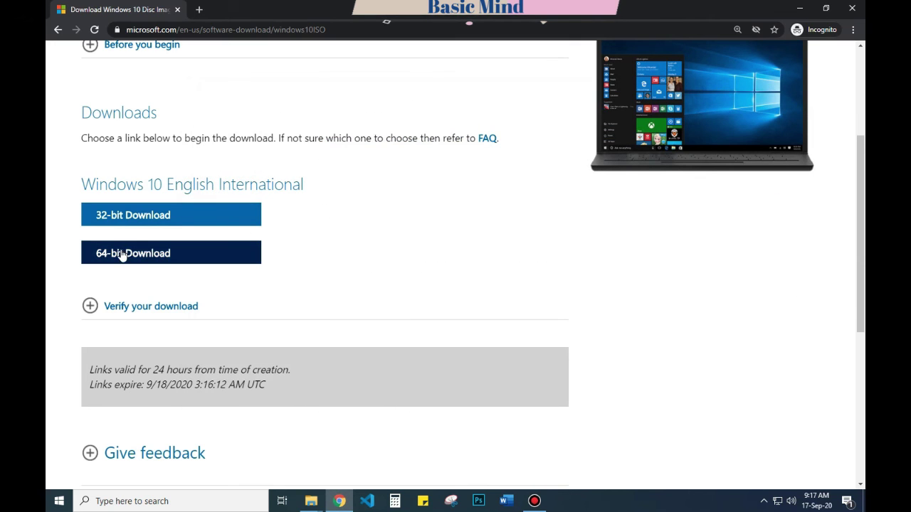
Start the 64-bit ISO download and view it in Chrome's Downloads page with Ctrl+J
left_click(180, 254)
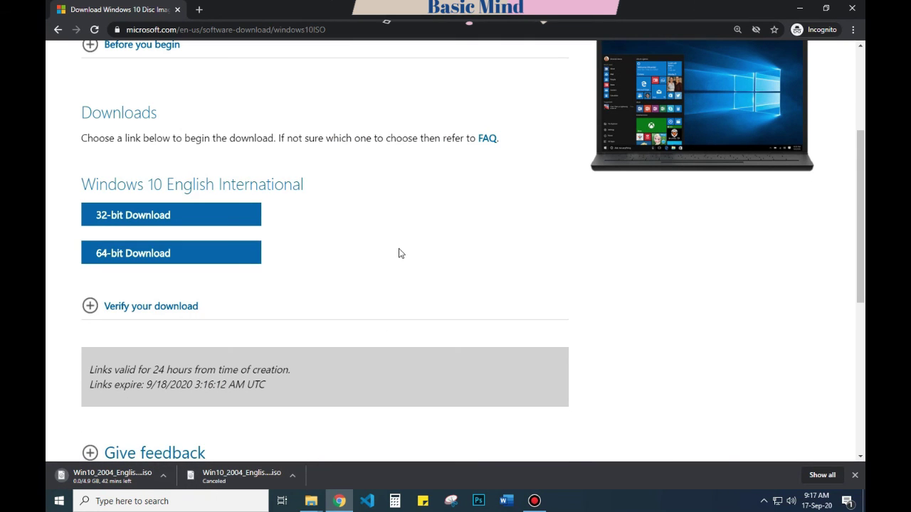
key("ctrl+j")
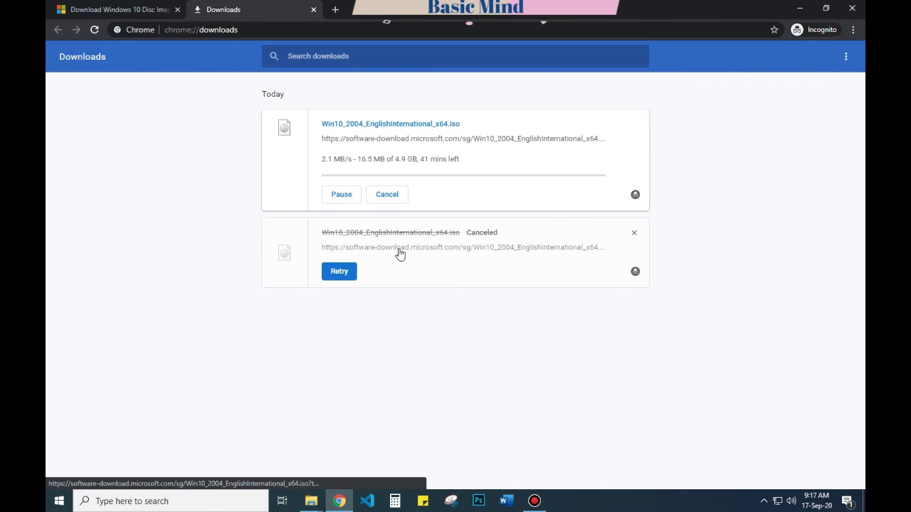
Remove the canceled ISO entry, close the Downloads tab, and zoom the download page out
left_click(634, 234)
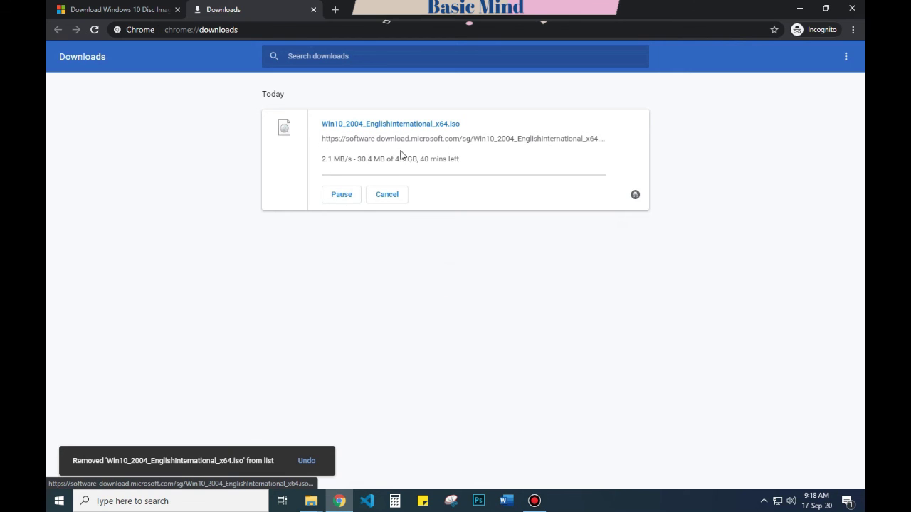
left_click(314, 10)
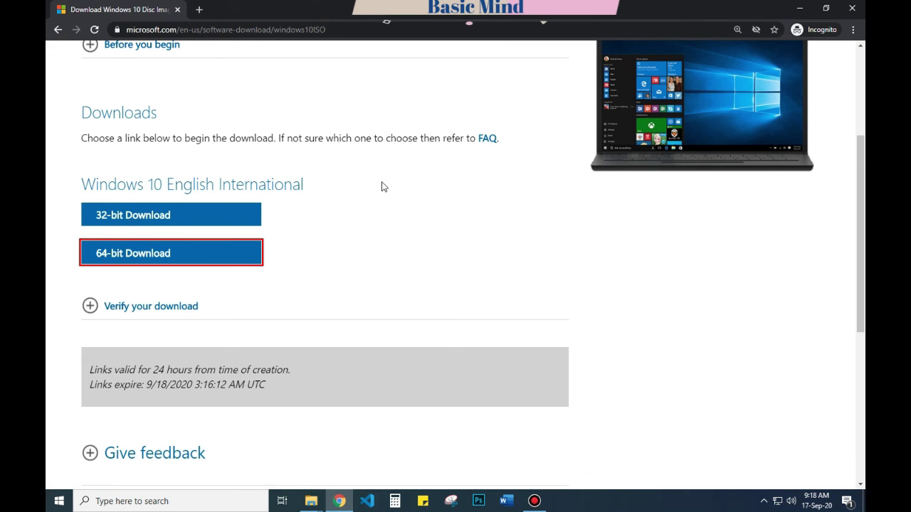
key("ctrl+minus")
key("ctrl+minus")
key("ctrl+minus")
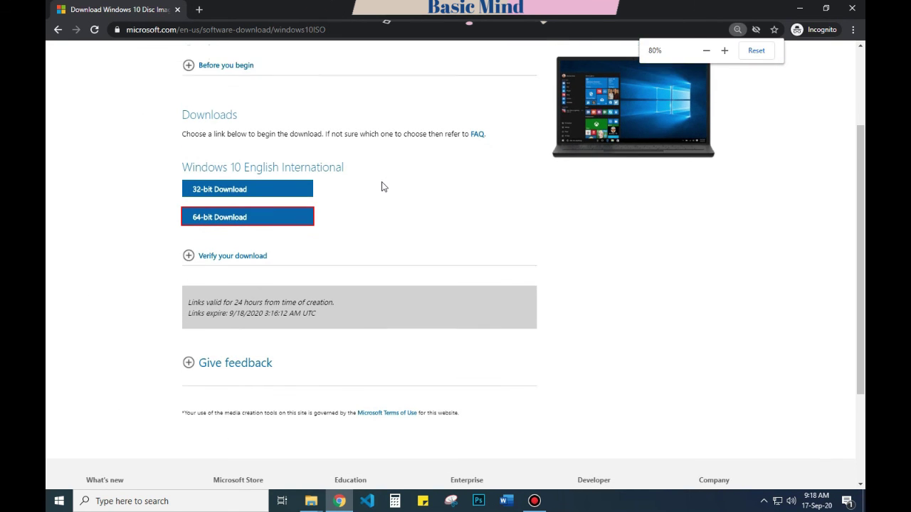